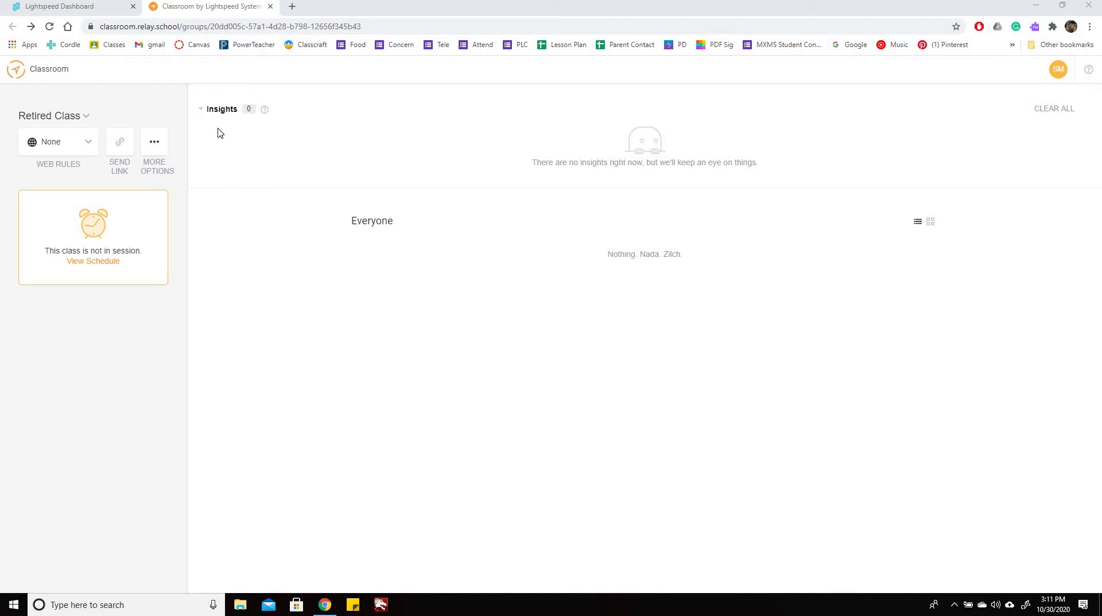
pyautogui.click(77, 120)
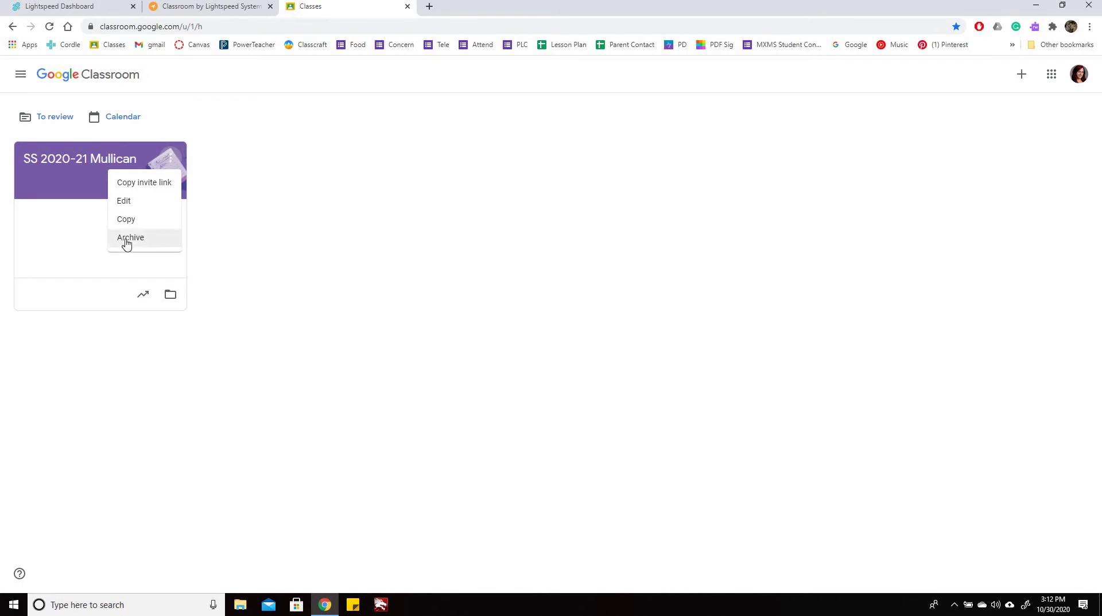
pyautogui.click(321, 85)
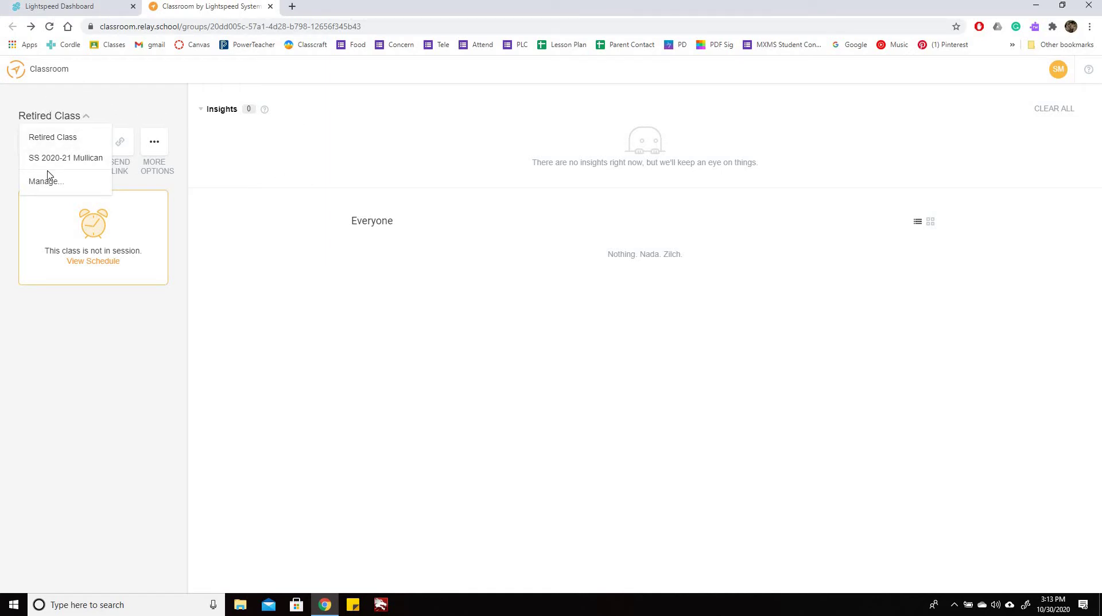
# Reset Retired Class's schedule from its Settings on the class management page and confirm.
pyautogui.click(66, 138)
pyautogui.click(79, 117)
pyautogui.click(68, 189)
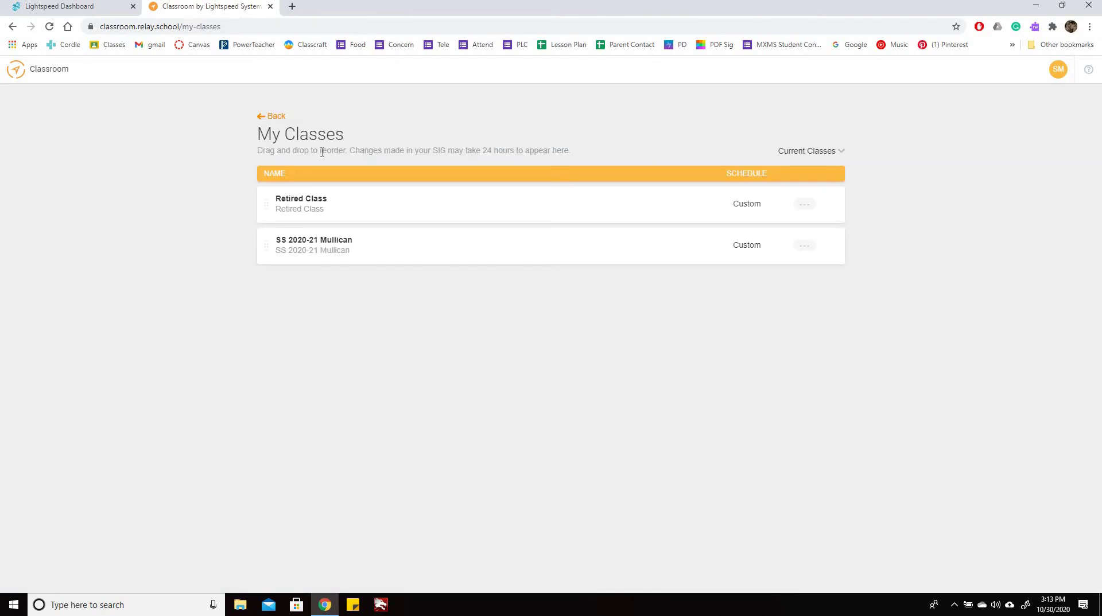
pyautogui.click(806, 206)
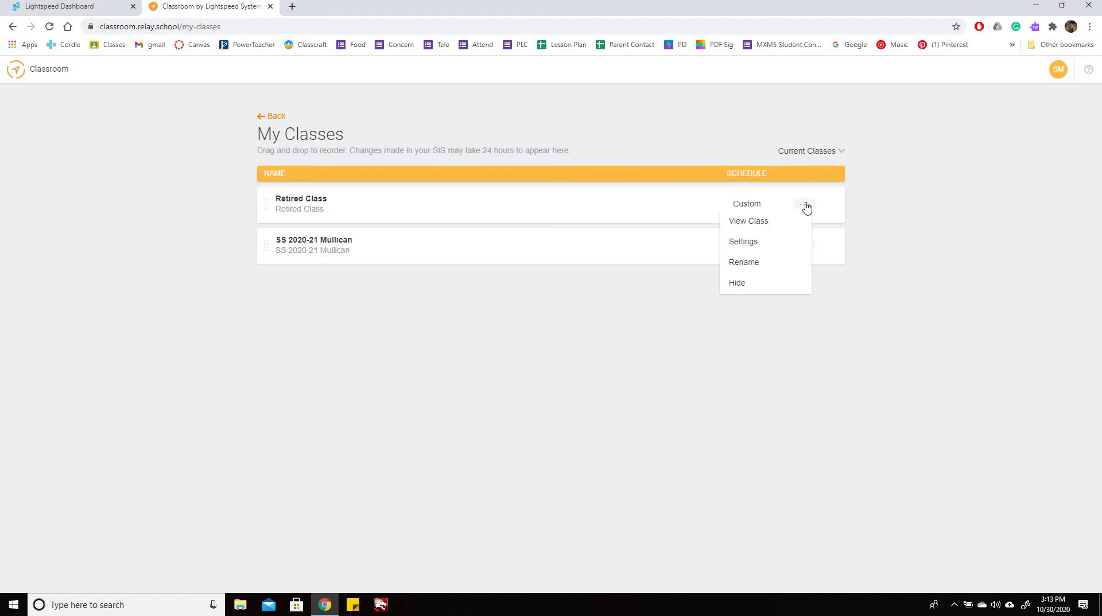
pyautogui.click(744, 245)
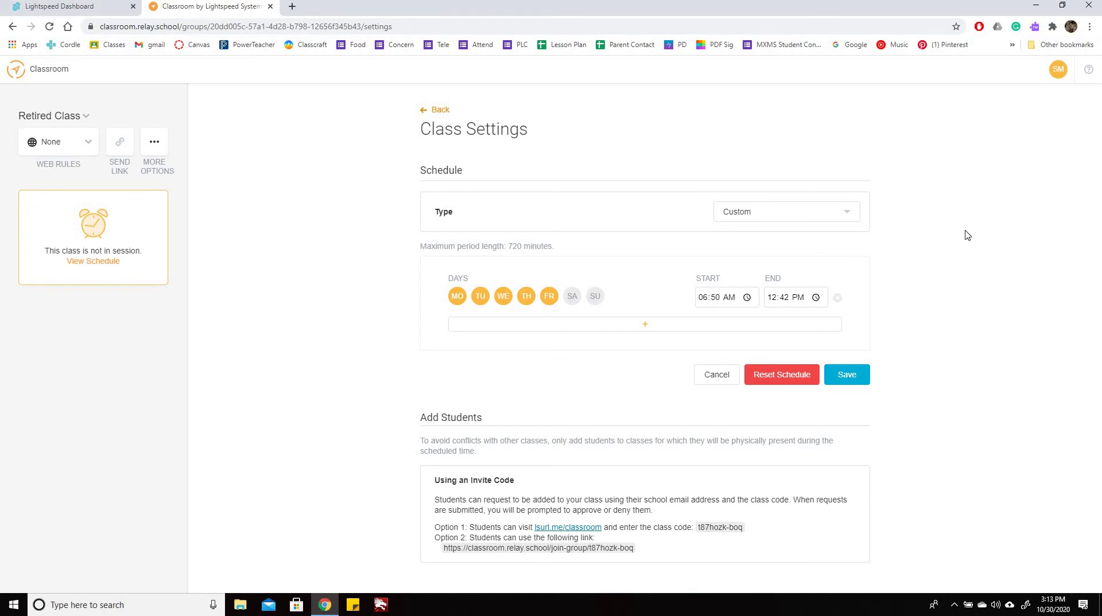
pyautogui.click(774, 376)
pyautogui.press('Return')
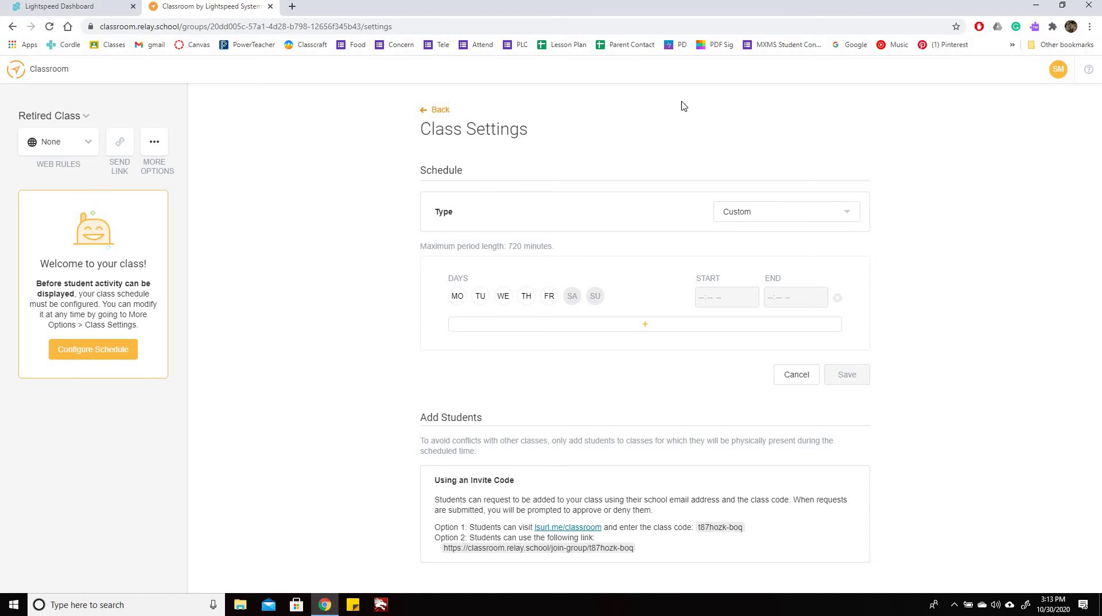
# From the class management page, hide Retired Class using its options menu.
pyautogui.click(439, 111)
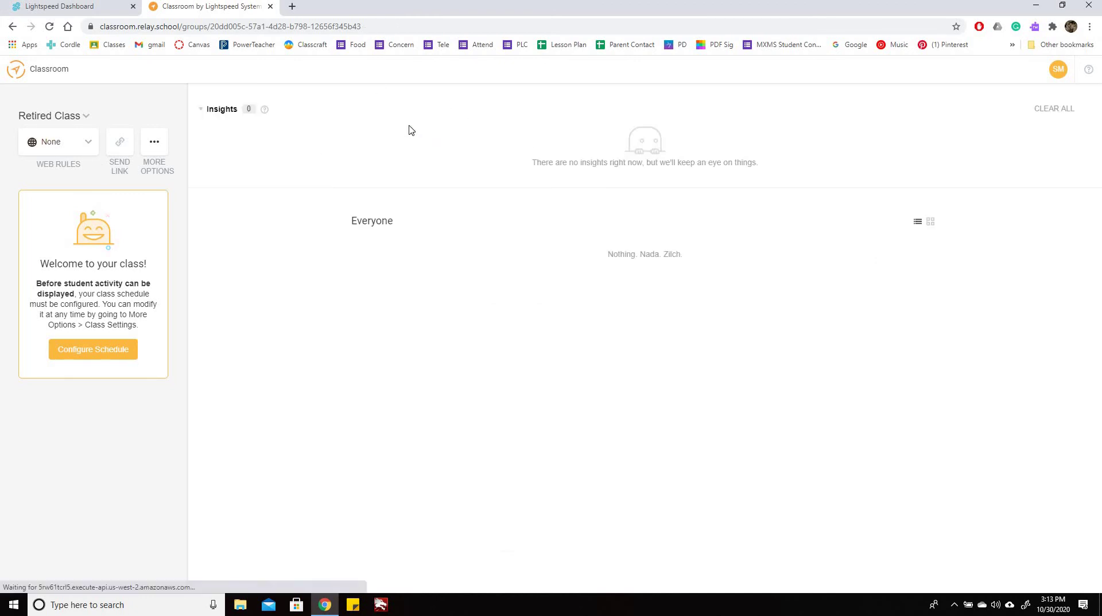
pyautogui.click(86, 141)
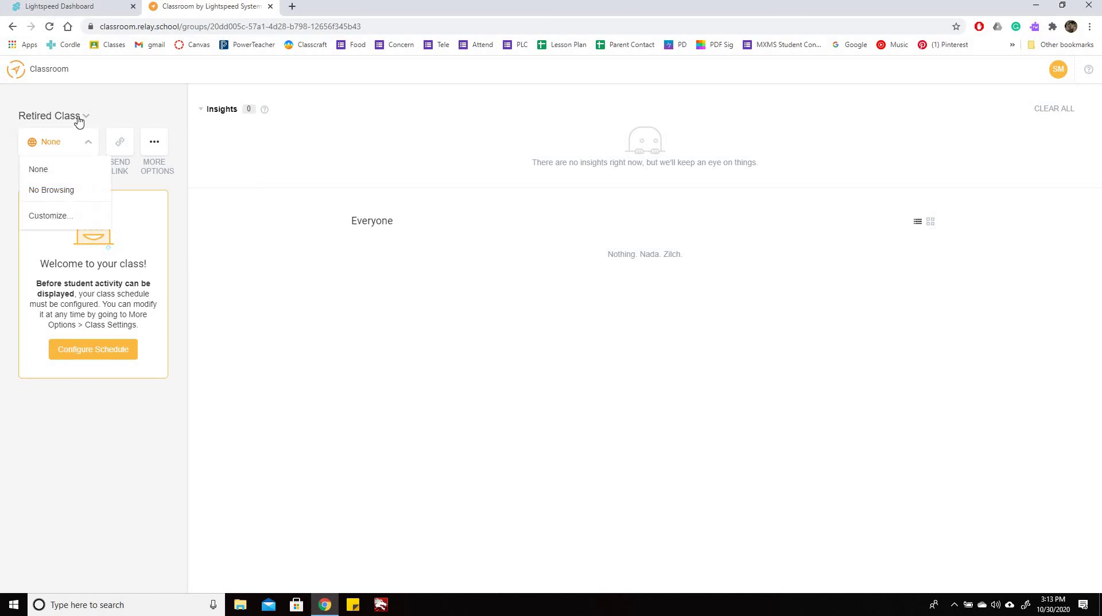
pyautogui.click(79, 117)
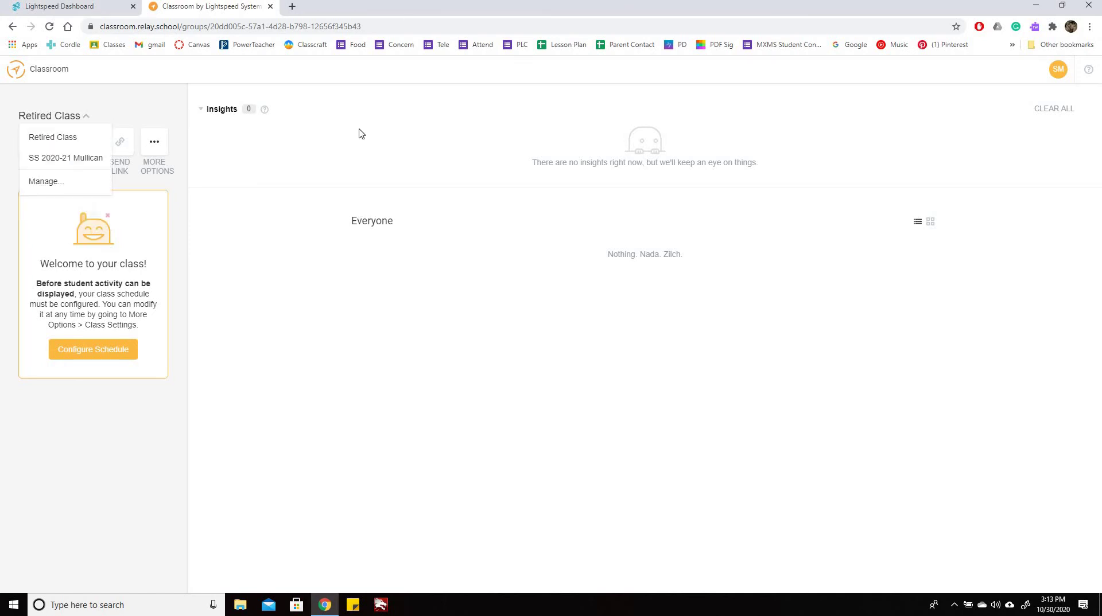
pyautogui.click(80, 118)
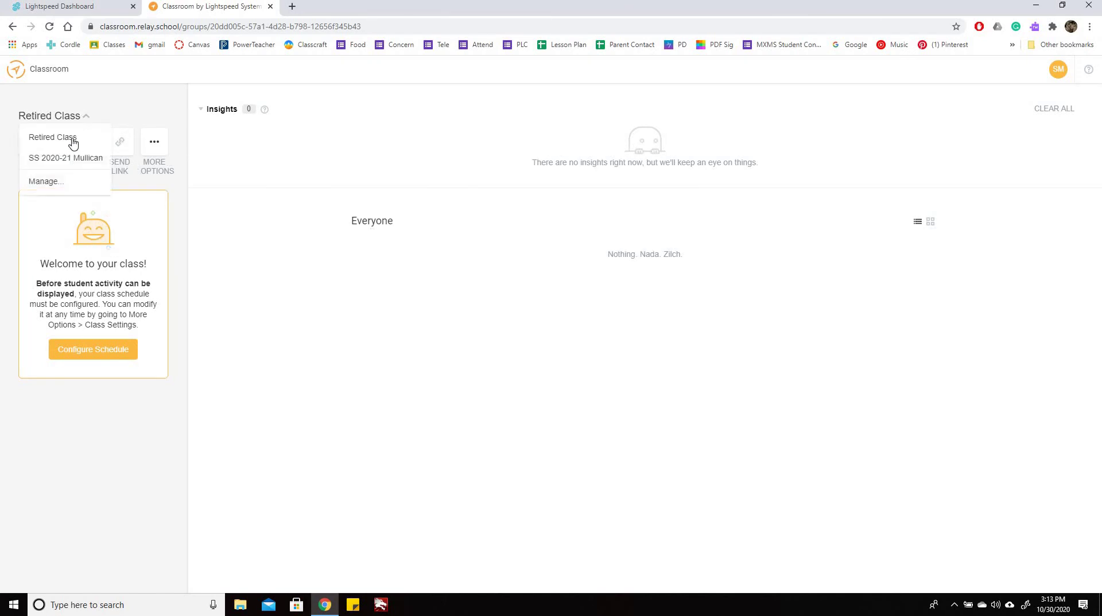
pyautogui.click(60, 181)
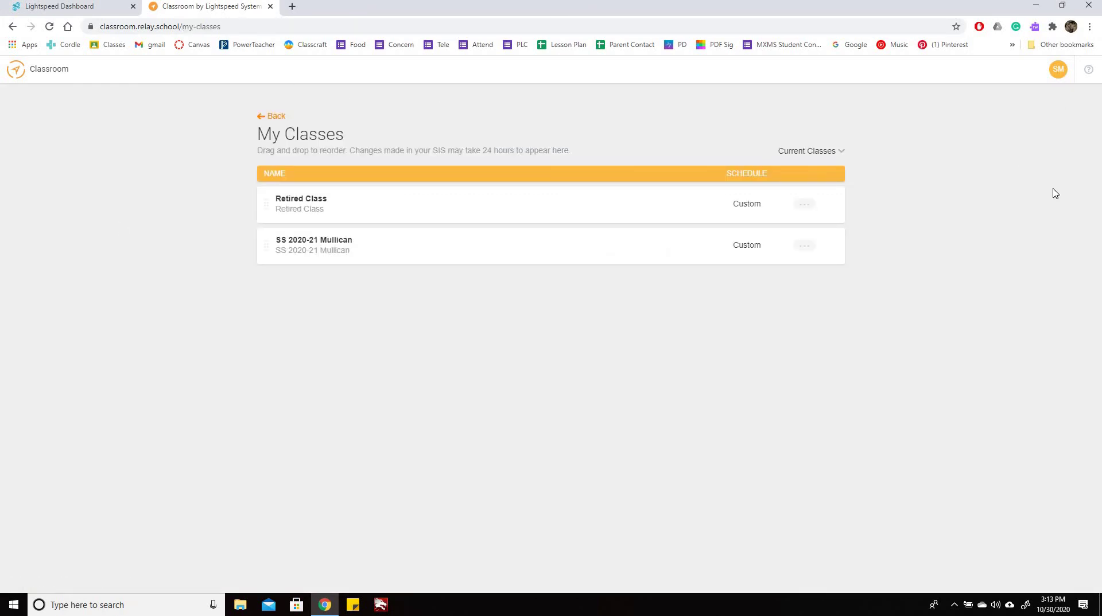
pyautogui.click(811, 210)
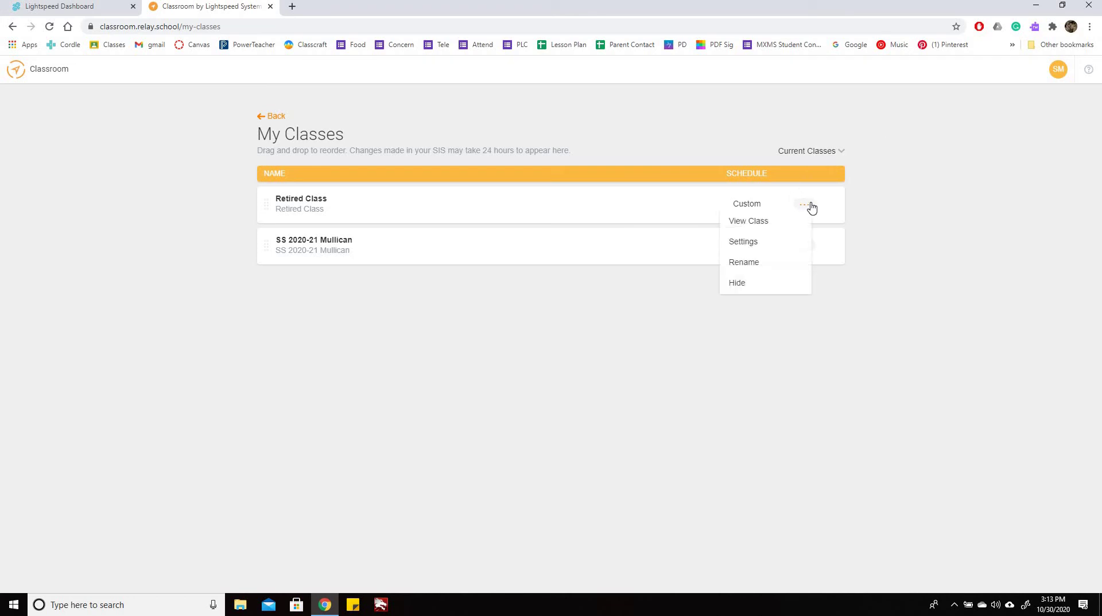
pyautogui.click(757, 285)
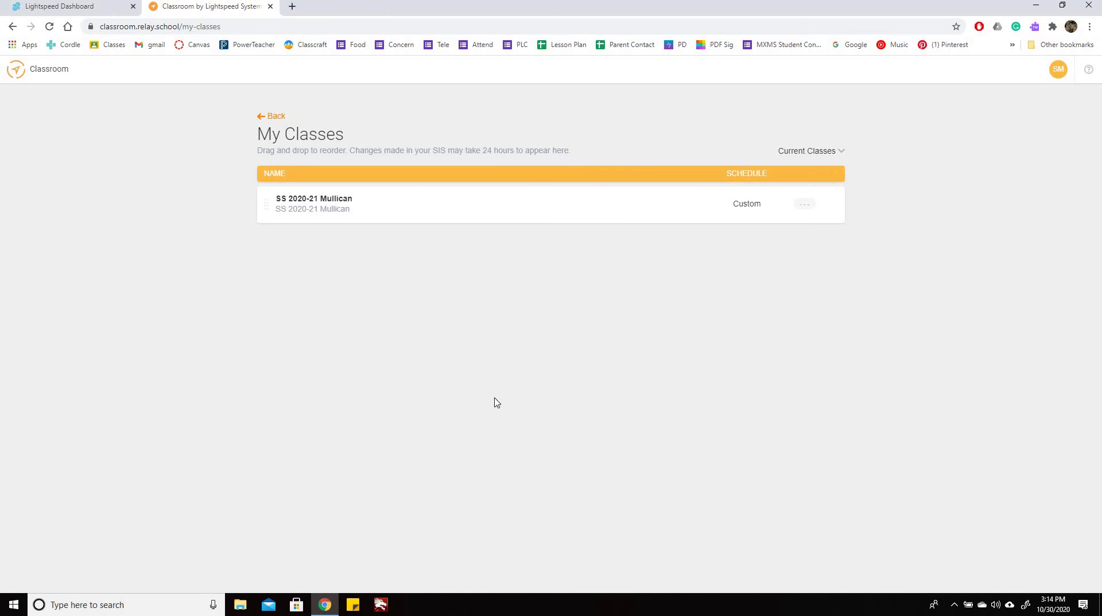
pyautogui.click(813, 155)
pyautogui.click(832, 194)
pyautogui.scroll(-2, 679, 172)
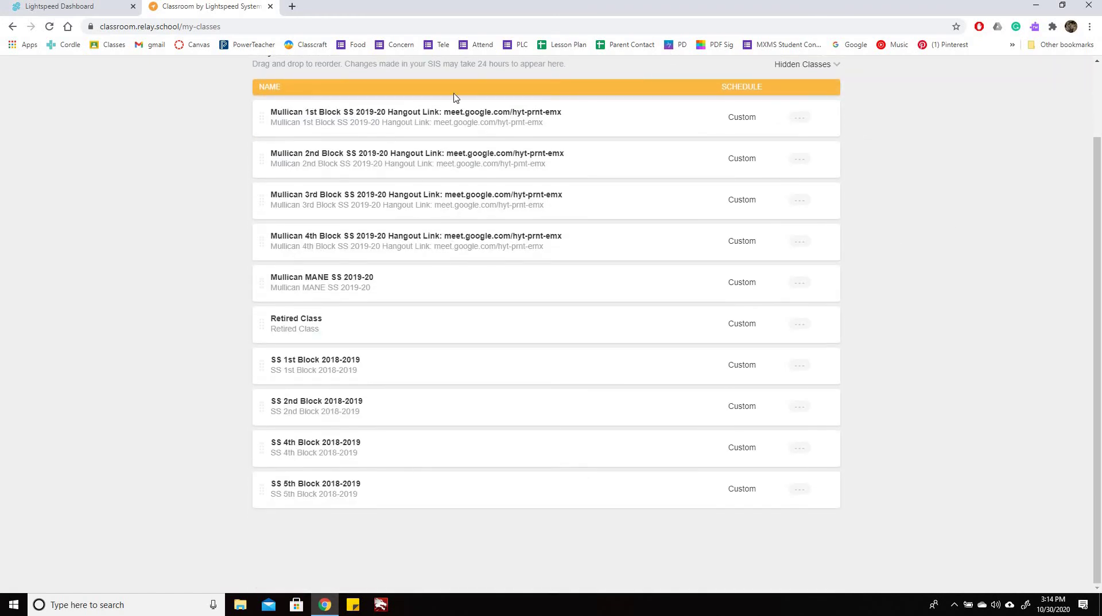
pyautogui.scroll(2, 824, 175)
pyautogui.click(818, 151)
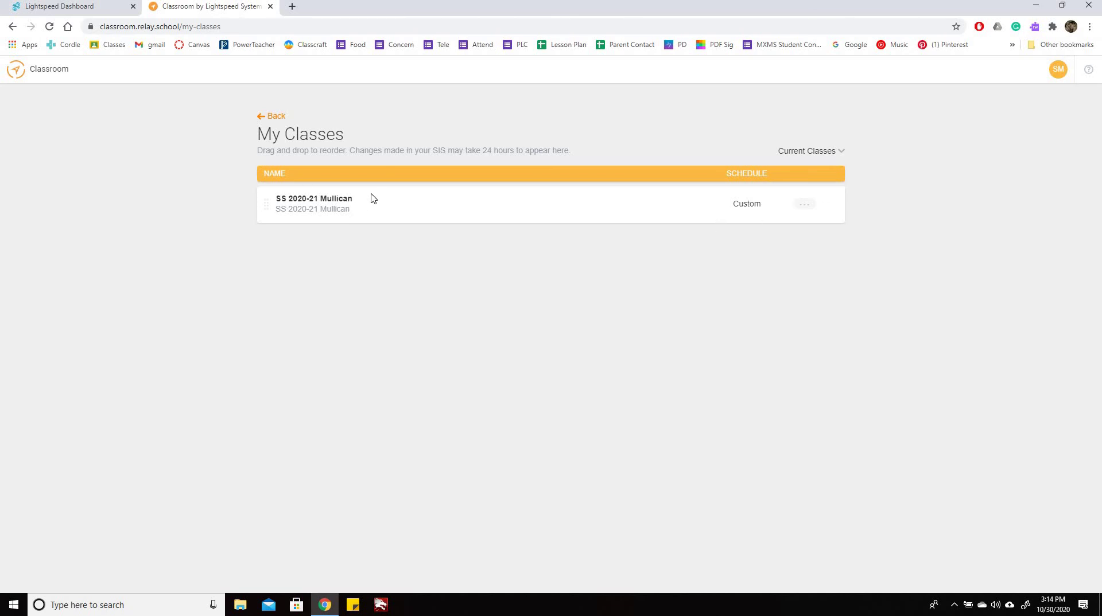
# Show Retired Class again from the Hidden Classes filter, then return to Current Classes.
pyautogui.click(825, 154)
pyautogui.click(815, 189)
pyautogui.scroll(-2, 560, 419)
pyautogui.scroll(1, 316, 396)
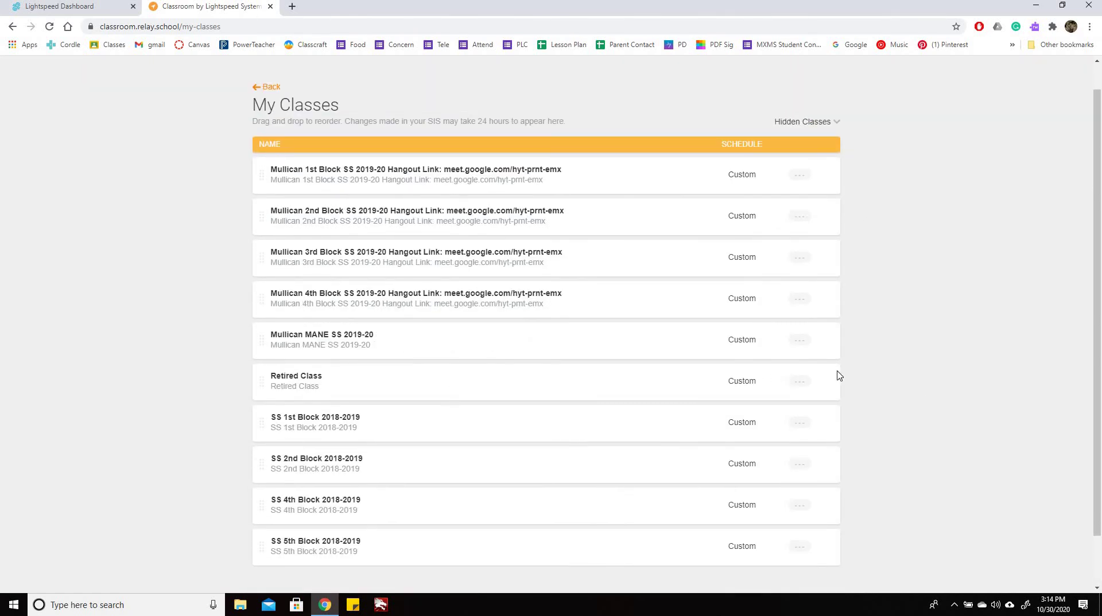
pyautogui.click(801, 383)
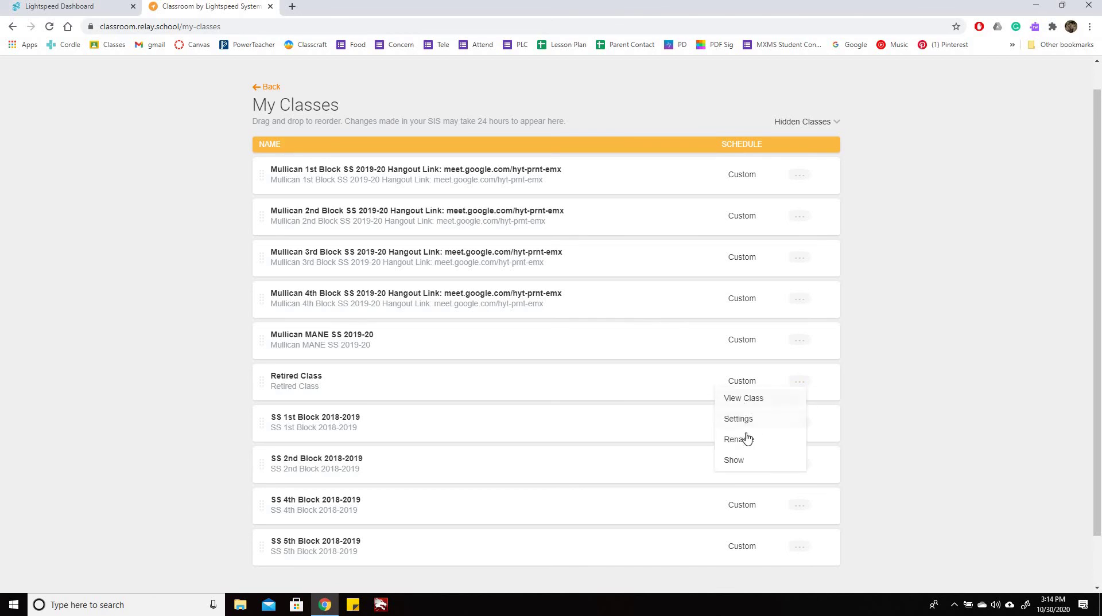
pyautogui.click(778, 462)
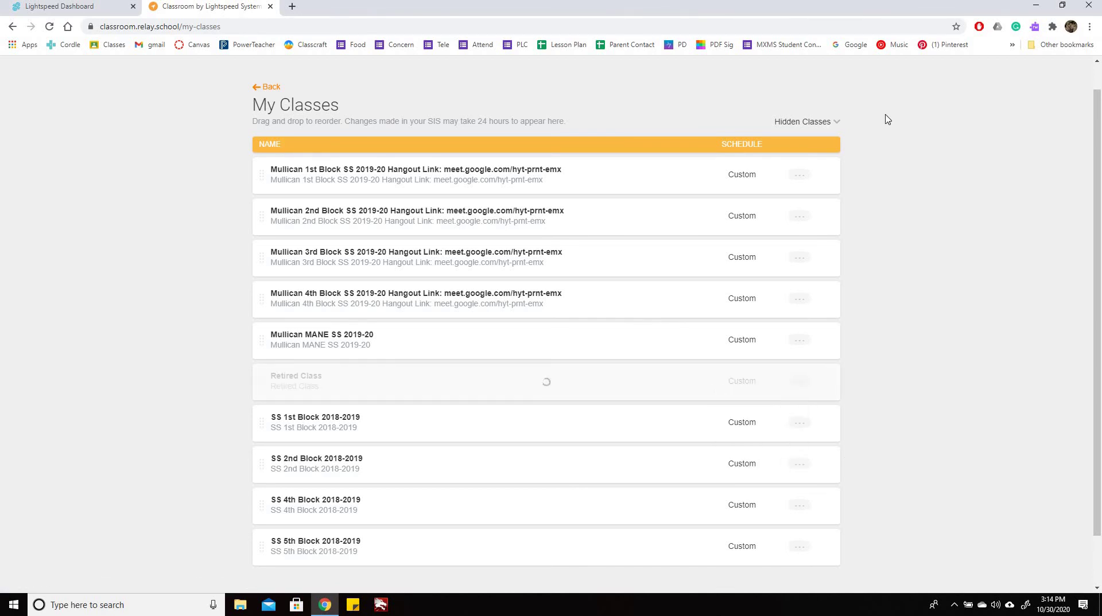
pyautogui.click(800, 121)
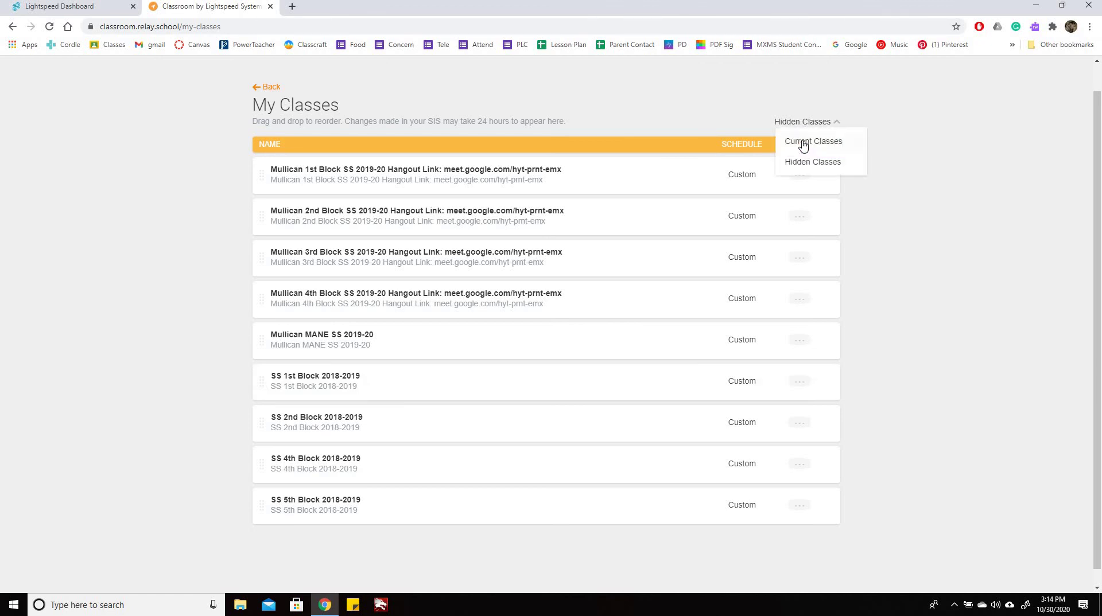
pyautogui.click(804, 141)
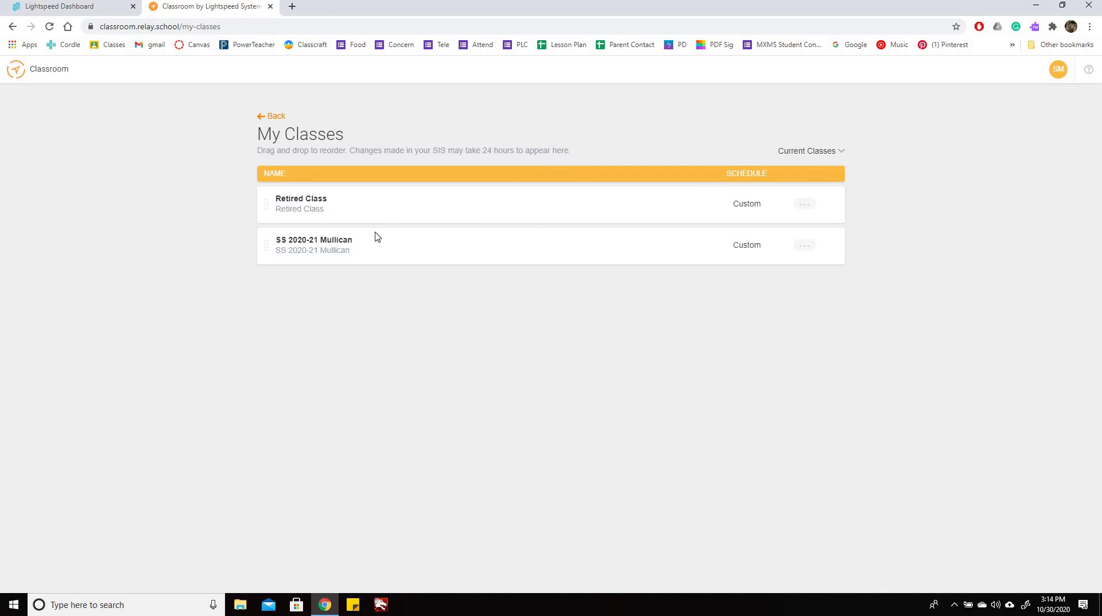
# Open the Retired Class dashboard and set its Web Rules to None.
pyautogui.click(275, 116)
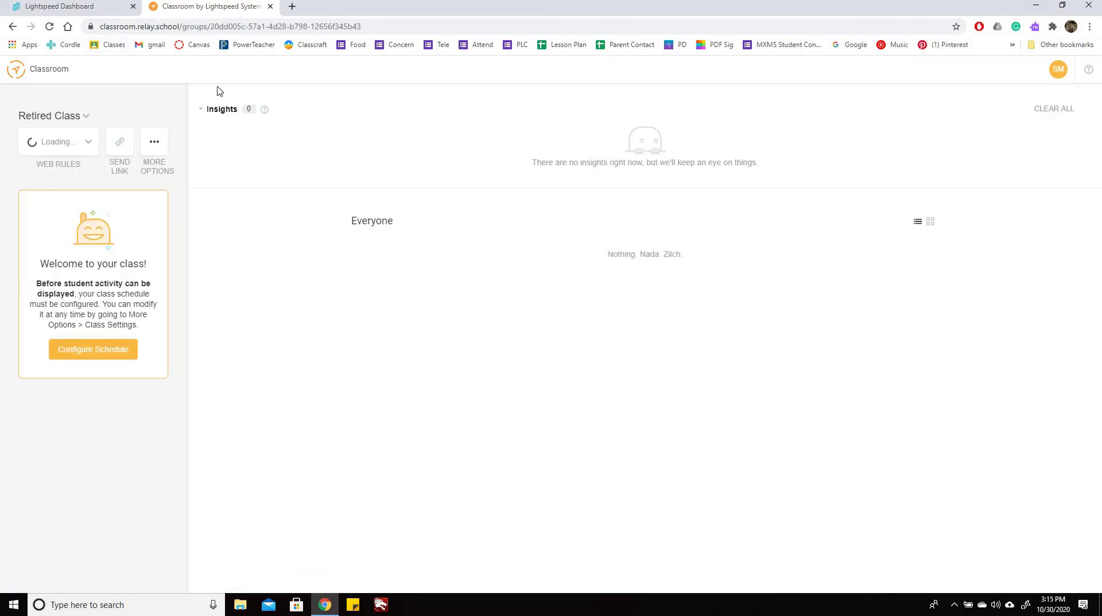
pyautogui.click(78, 148)
pyautogui.click(47, 174)
# On the class management page, hide Retired Class again, leaving SS 2020-21 Mullican listed.
pyautogui.click(69, 118)
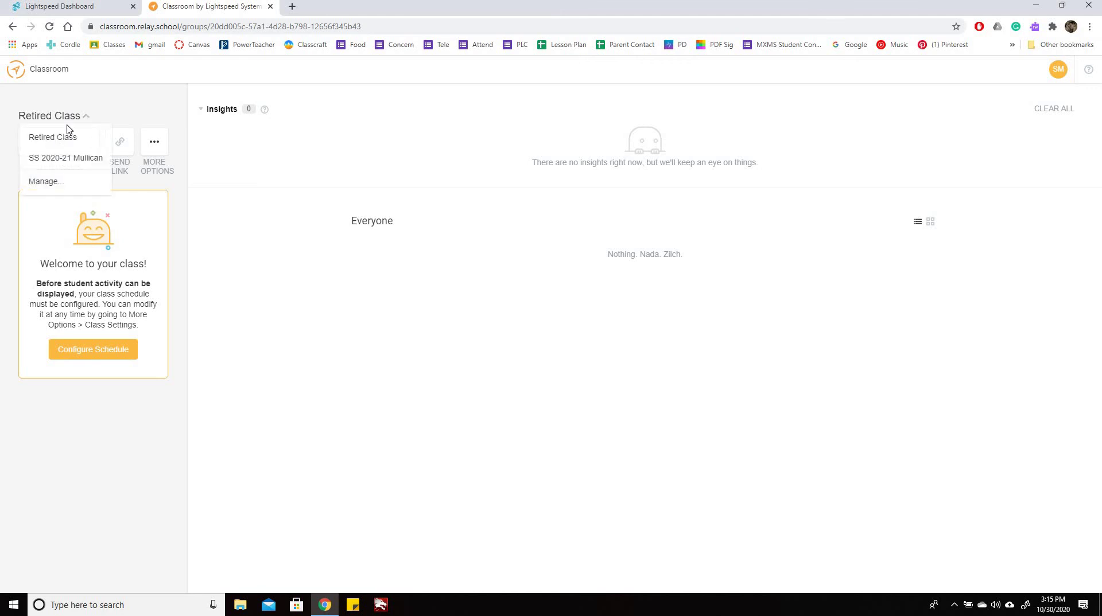
pyautogui.click(58, 188)
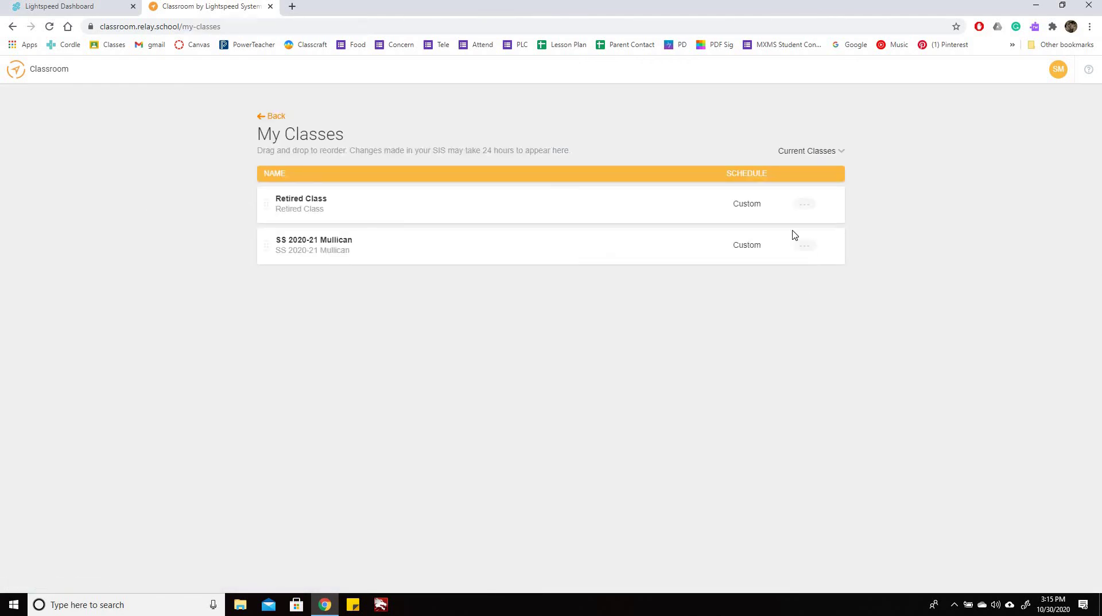
pyautogui.click(806, 207)
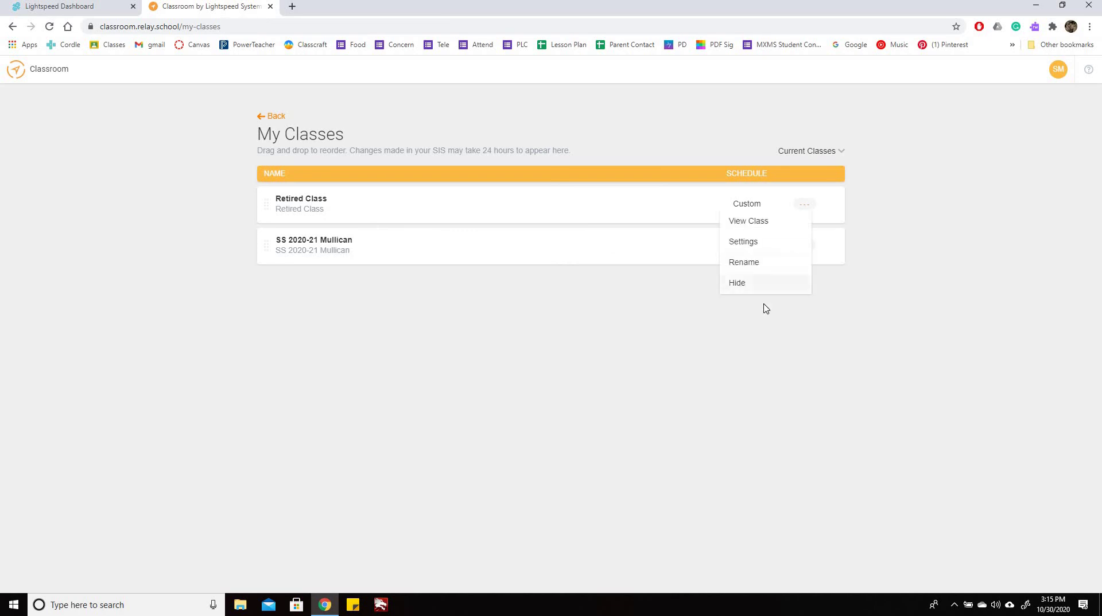
pyautogui.click(765, 287)
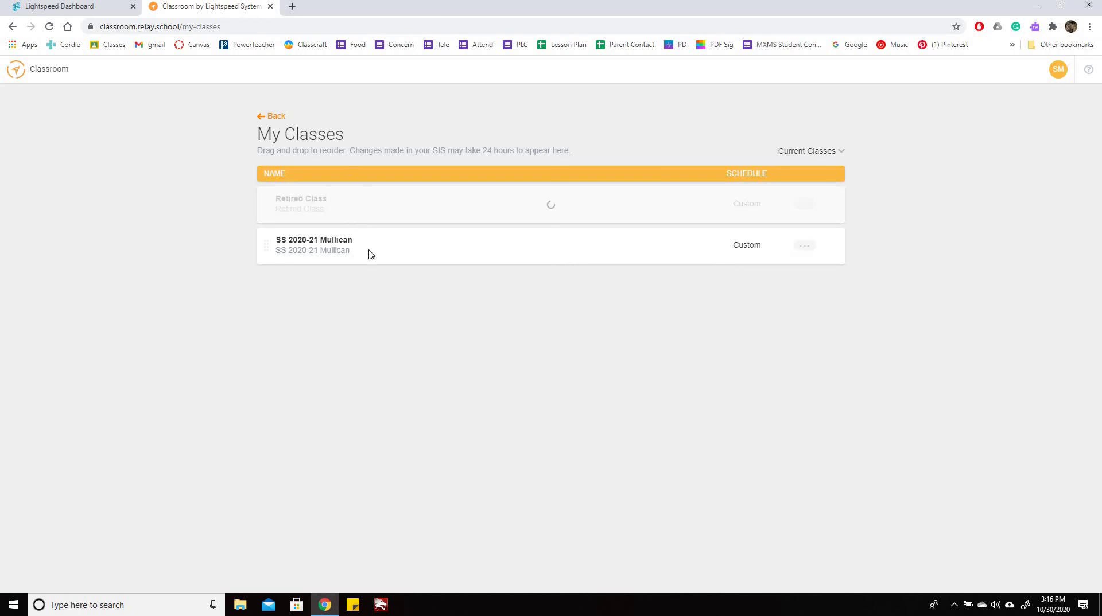